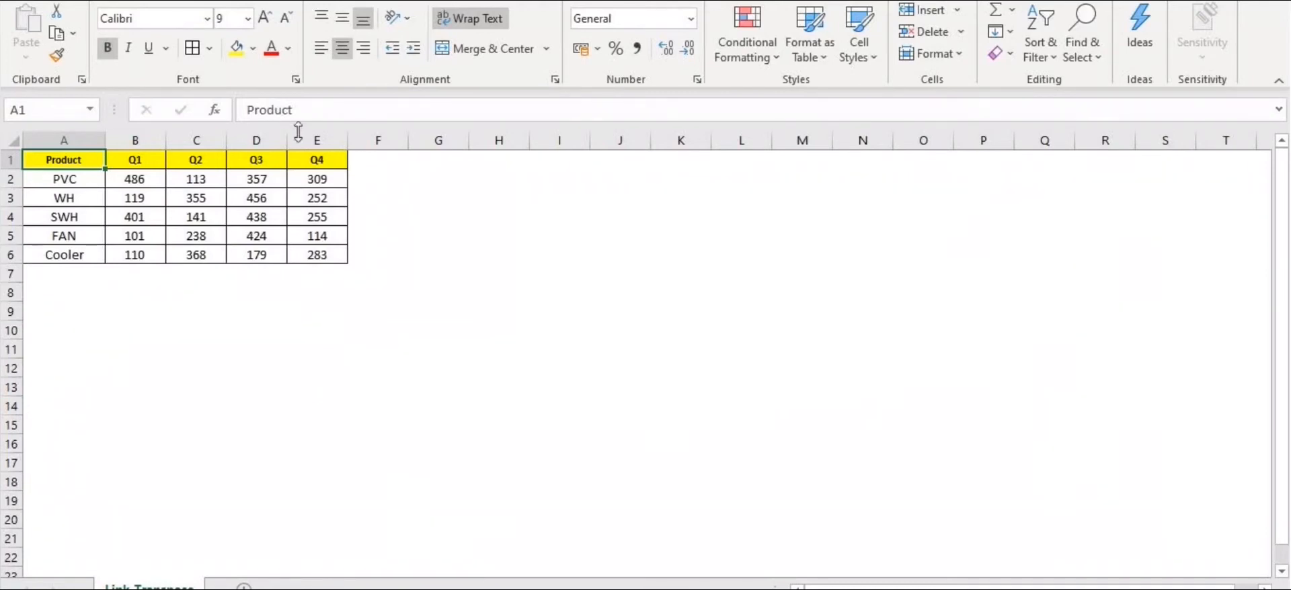
Step: Fill G1:L5 with the array formula =TRANSPOSE(A1:E6) to create a linked, transposed copy of the product table
{"action": "left_click", "coordinate": [424, 160]}
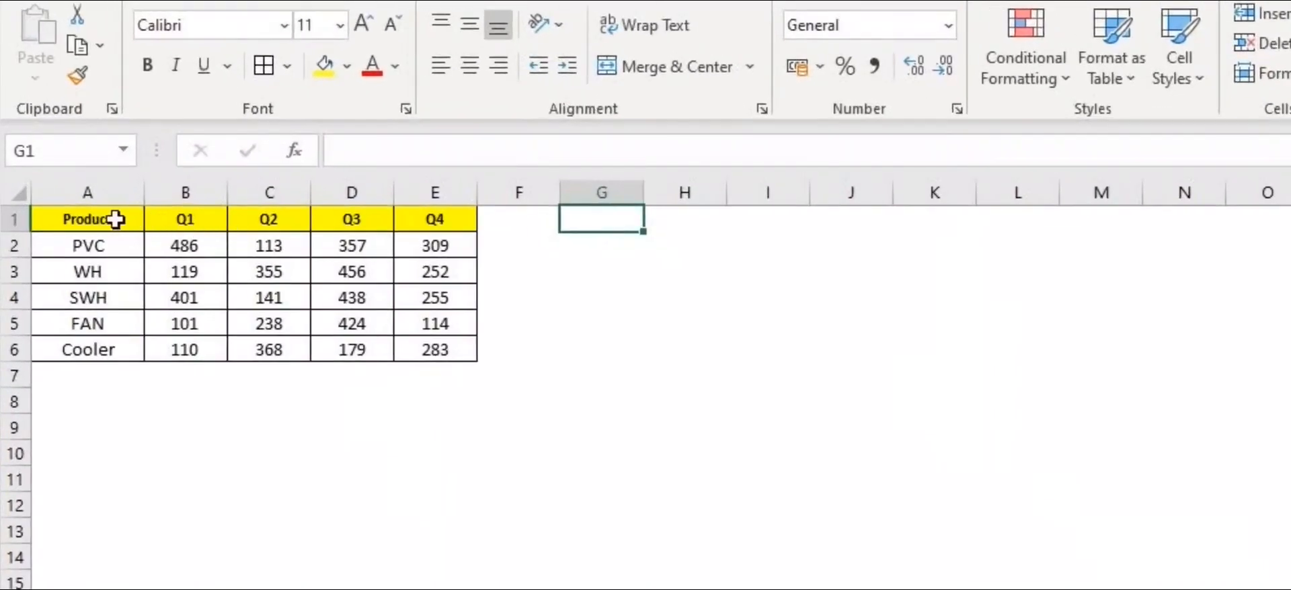
{"action": "left_click_drag", "start_coordinate": [94, 199], "coordinate": [110, 317]}
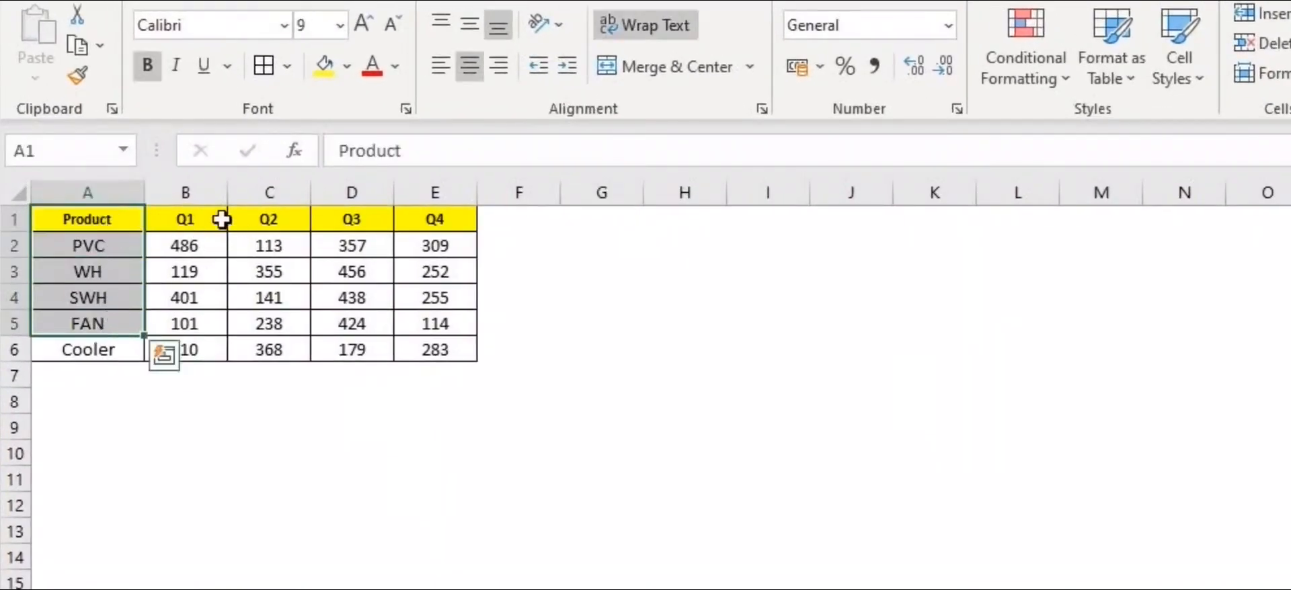
{"action": "left_click_drag", "start_coordinate": [100, 216], "coordinate": [419, 224]}
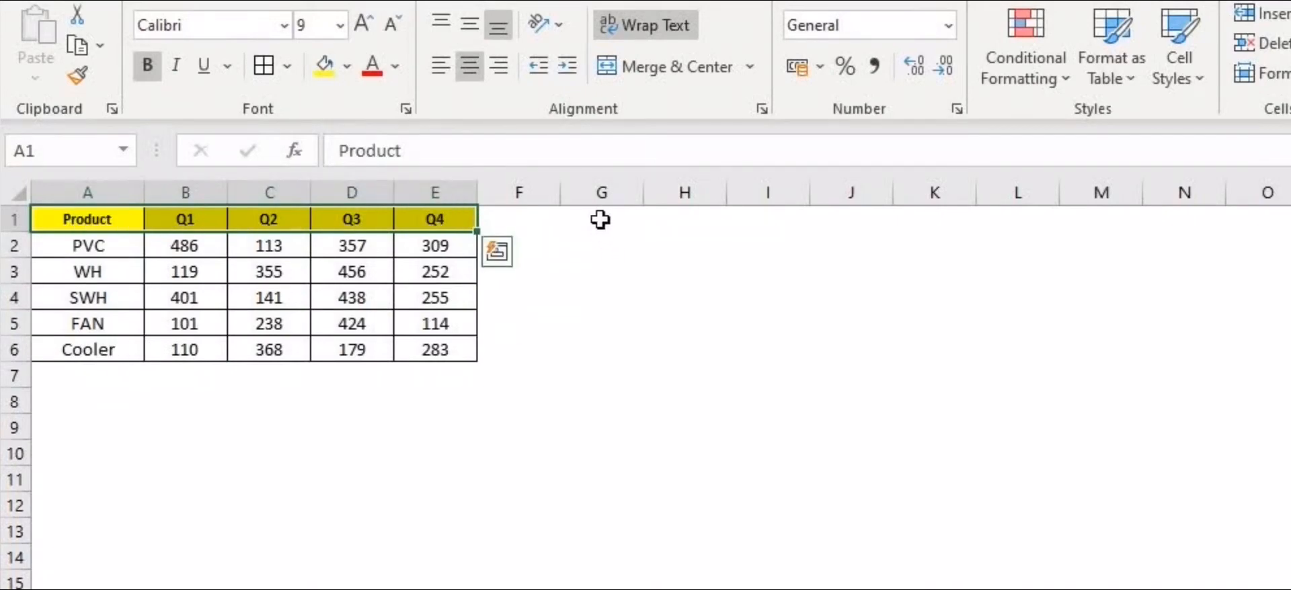
{"action": "left_click_drag", "start_coordinate": [599, 219], "coordinate": [713, 331]}
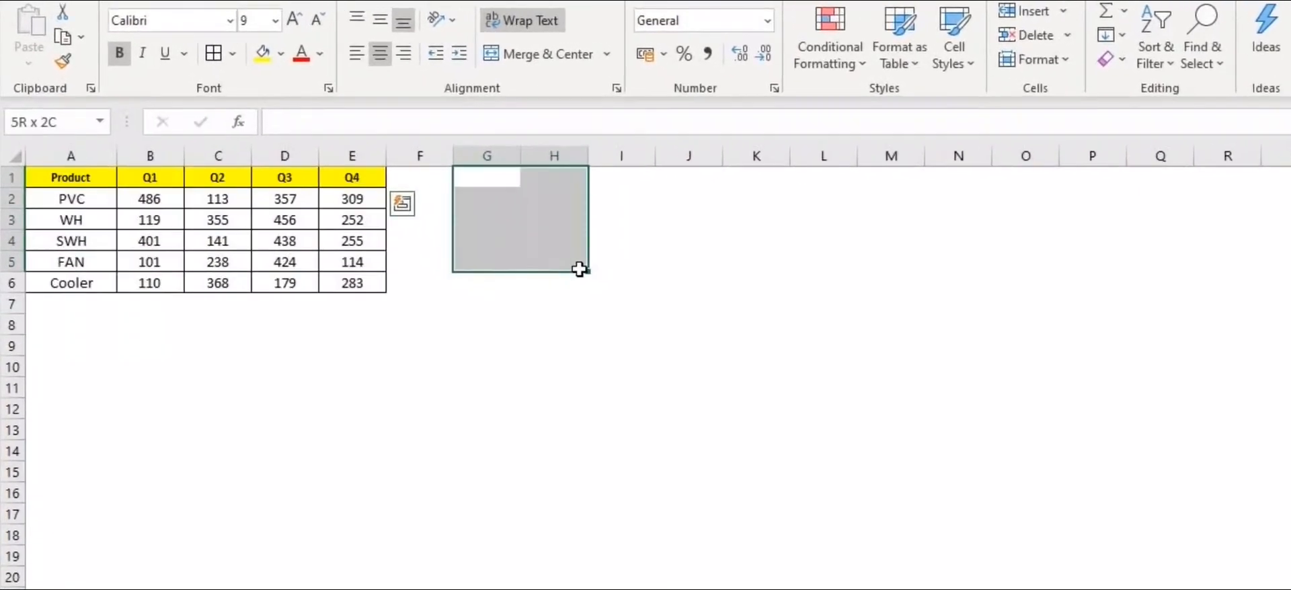
{"action": "left_click_drag", "start_coordinate": [579, 269], "coordinate": [798, 262]}
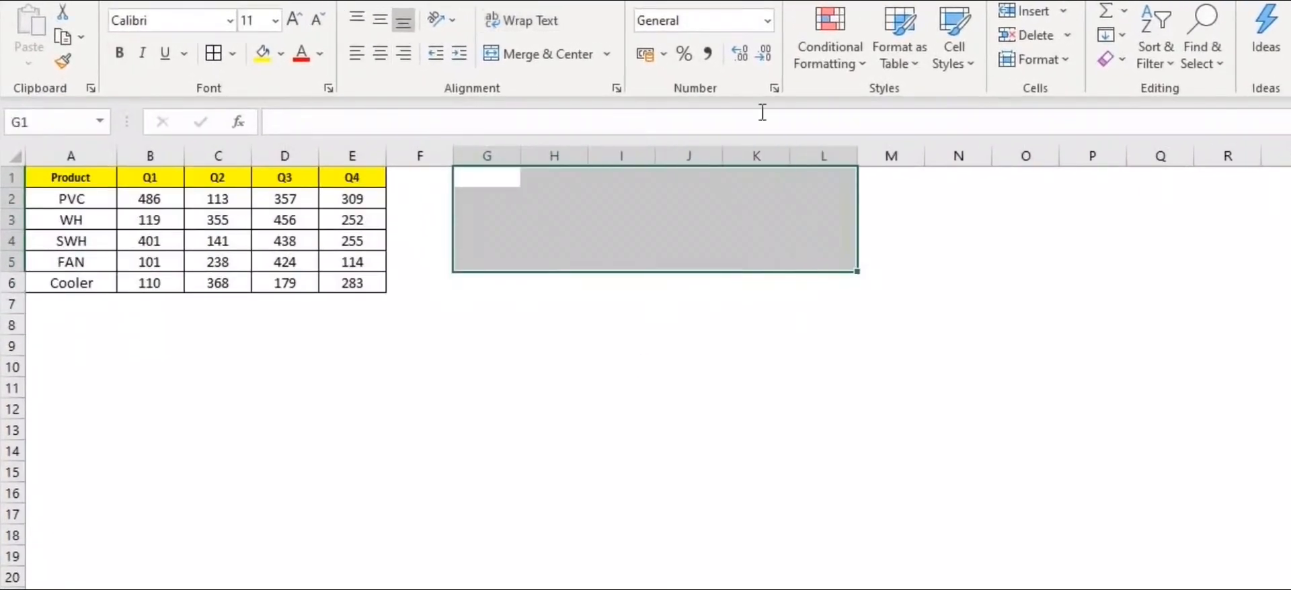
{"action": "type", "text": "="}
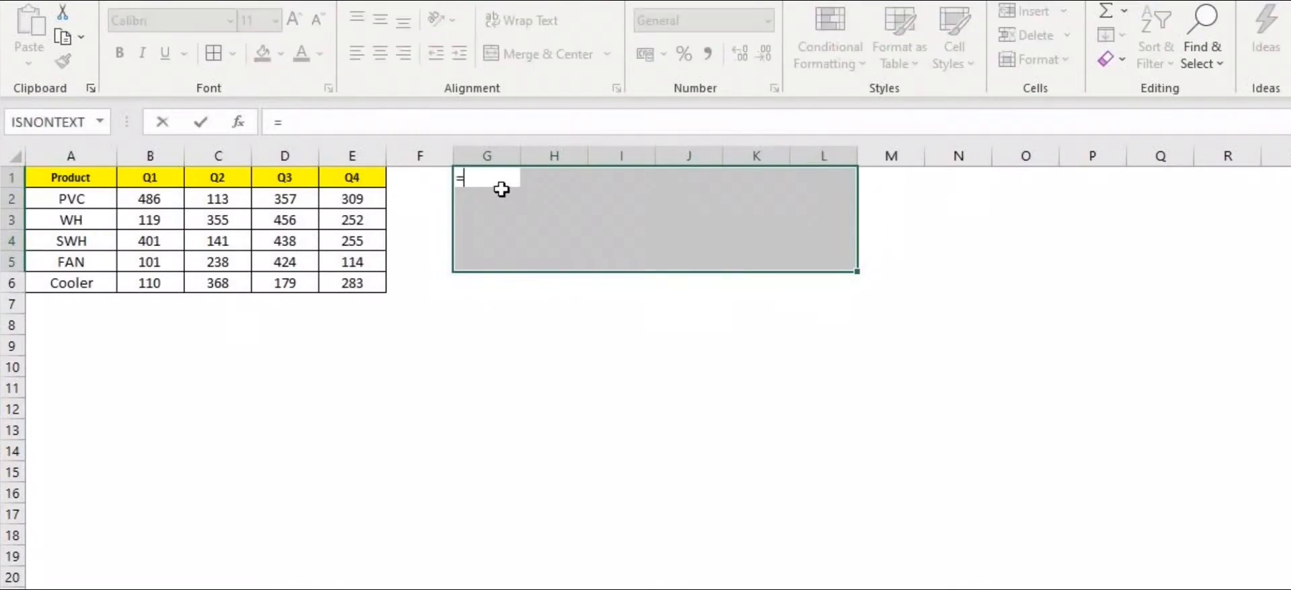
{"action": "type", "text": "Tran"}
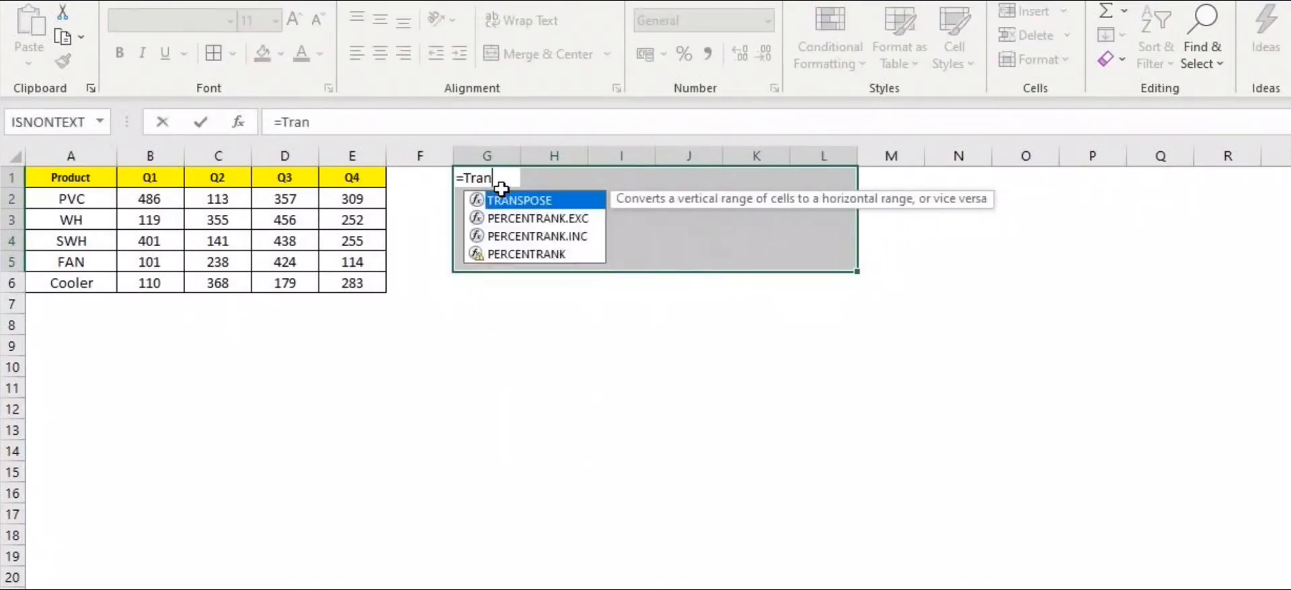
{"action": "type", "text": "spose("}
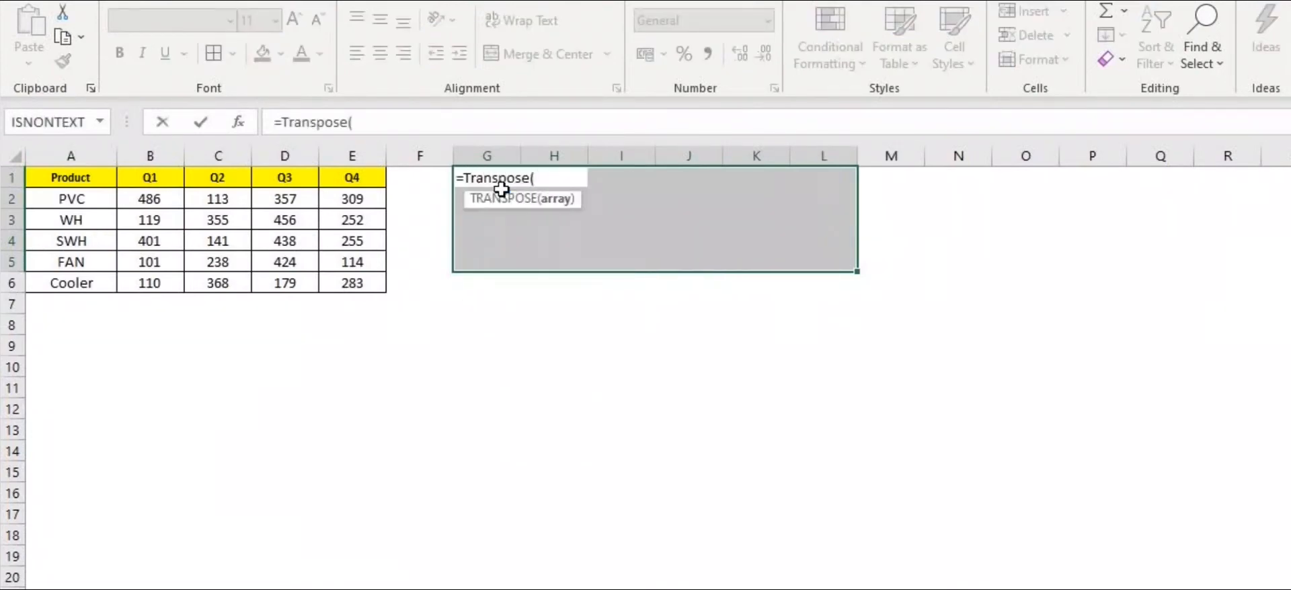
{"action": "left_click_drag", "start_coordinate": [67, 180], "coordinate": [355, 282]}
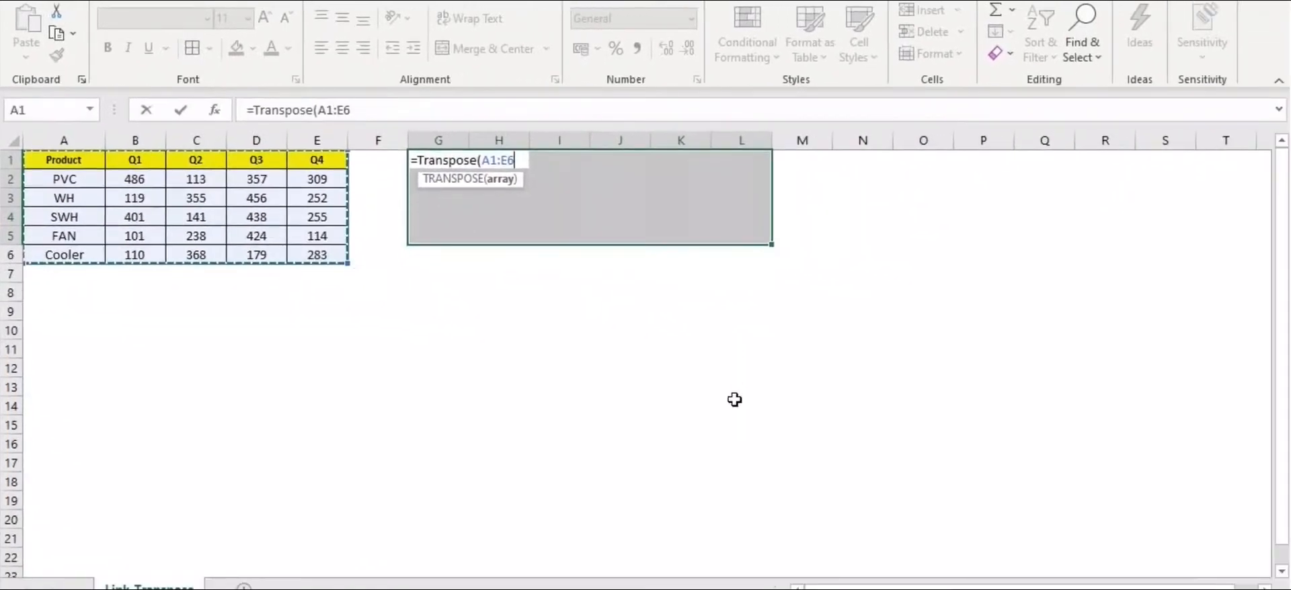
{"action": "type", "text": ")"}
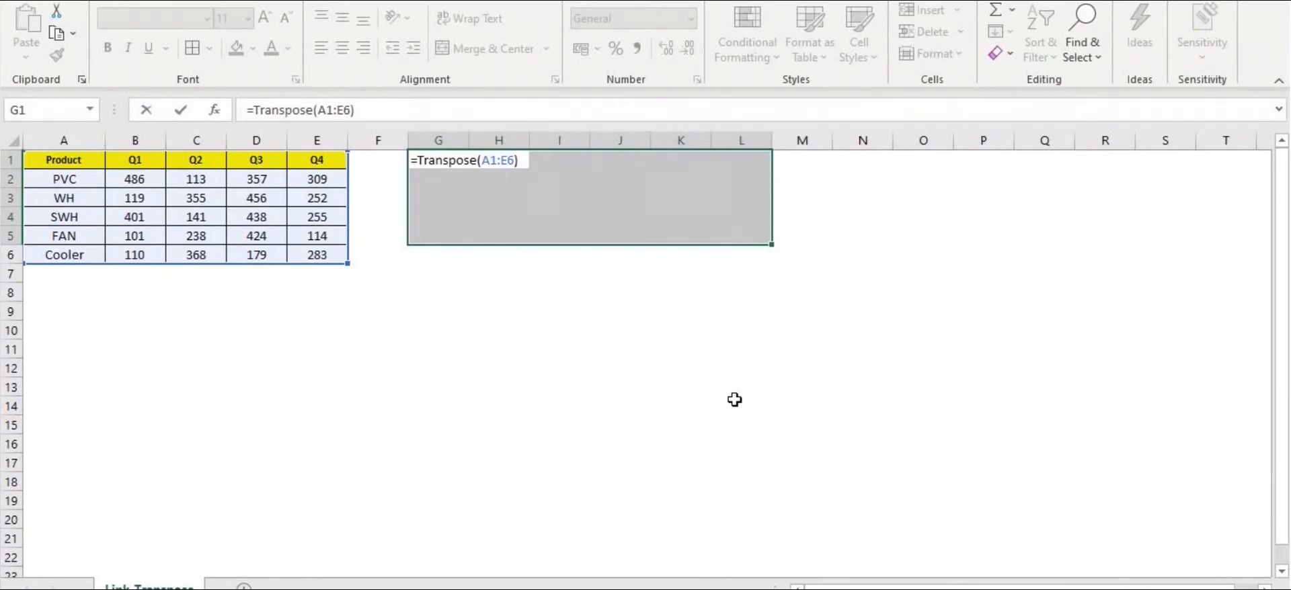
{"action": "key", "text": "ctrl+shift+Return"}
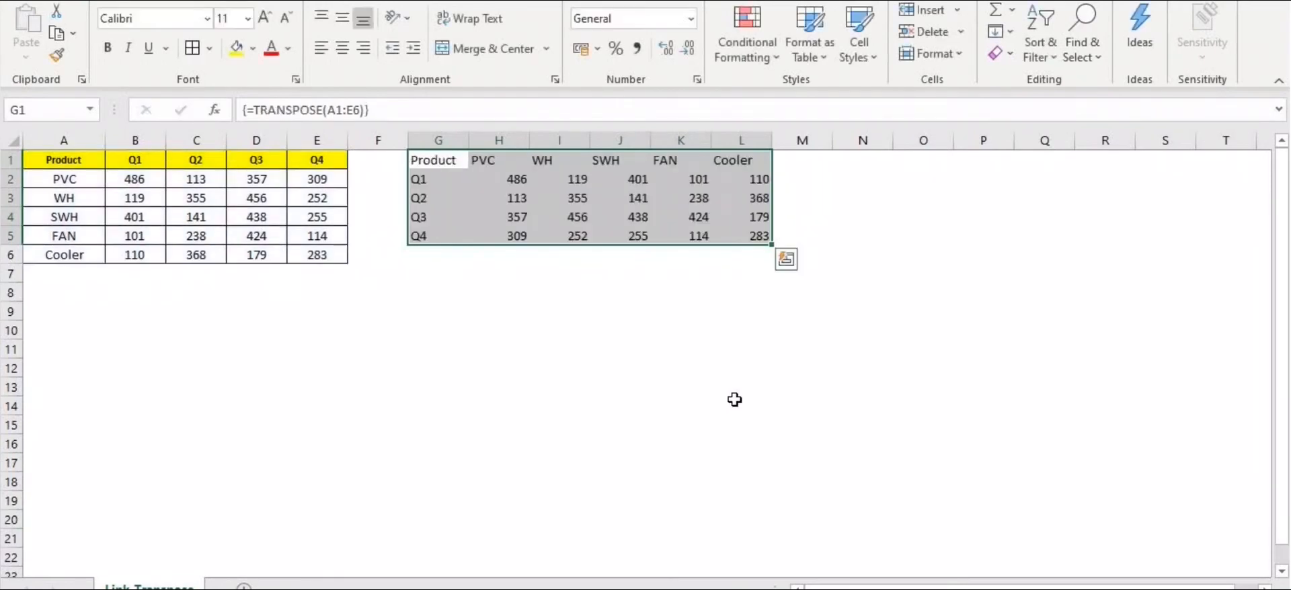
Step: Set the PVC Q1 value in B2 to 500 and check the matching cell H2 in the transposed table
{"action": "left_click", "coordinate": [514, 179]}
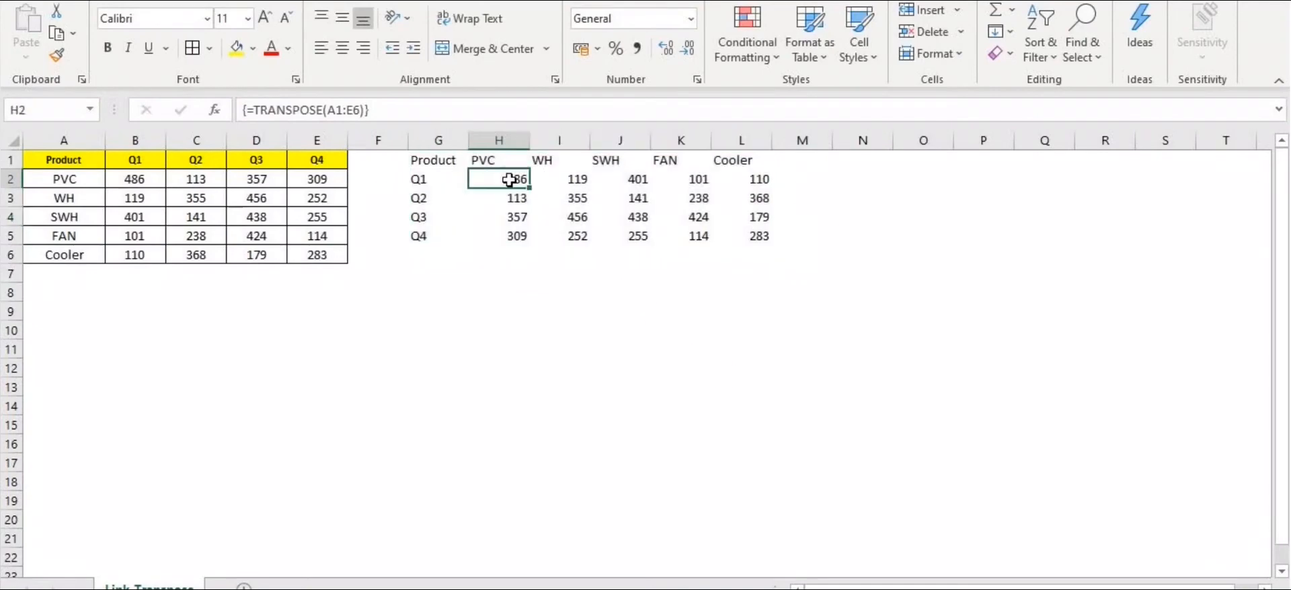
{"action": "left_click", "coordinate": [132, 178]}
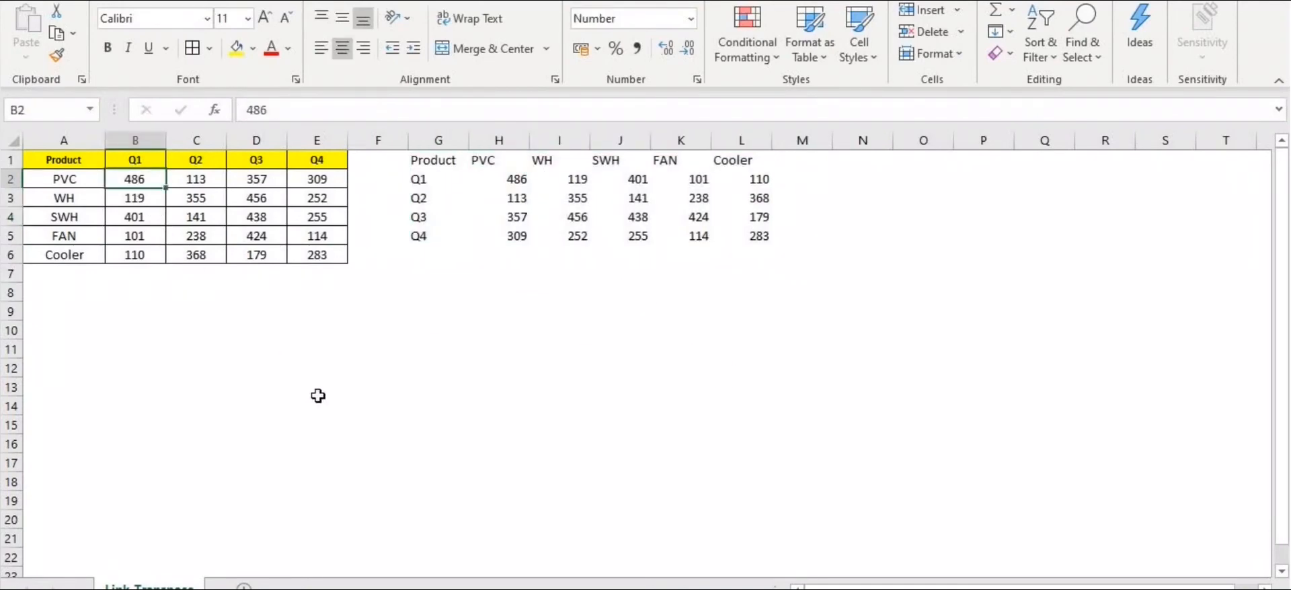
{"action": "type", "text": "500"}
{"action": "key", "text": "Return"}
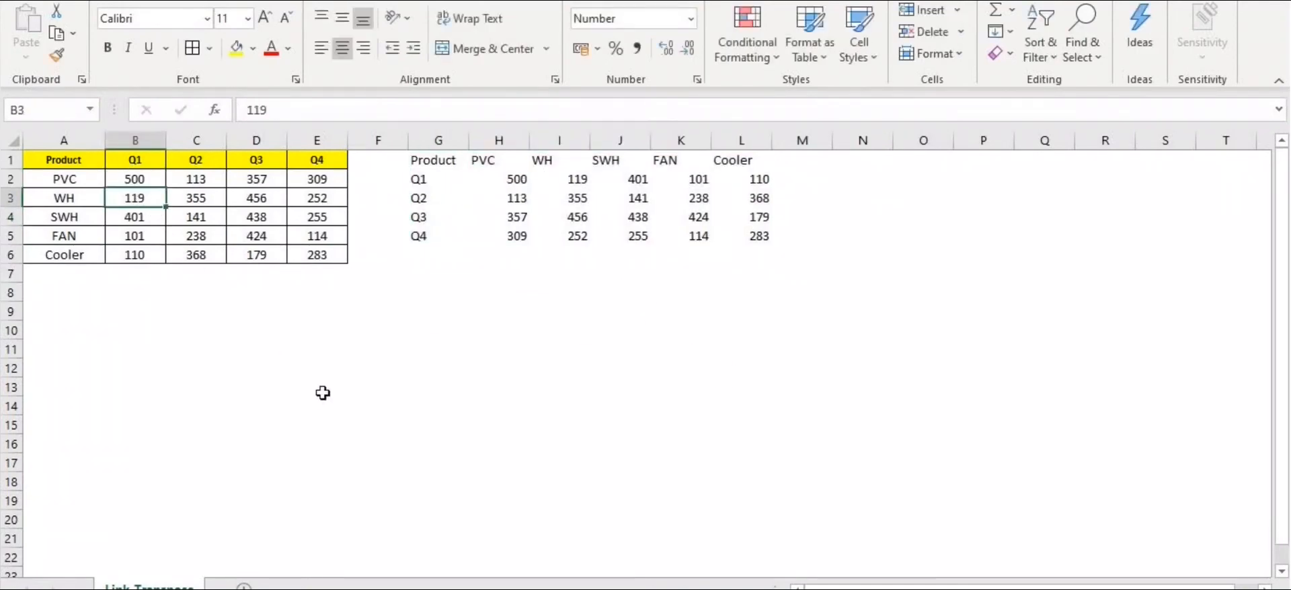
{"action": "left_click", "coordinate": [509, 182]}
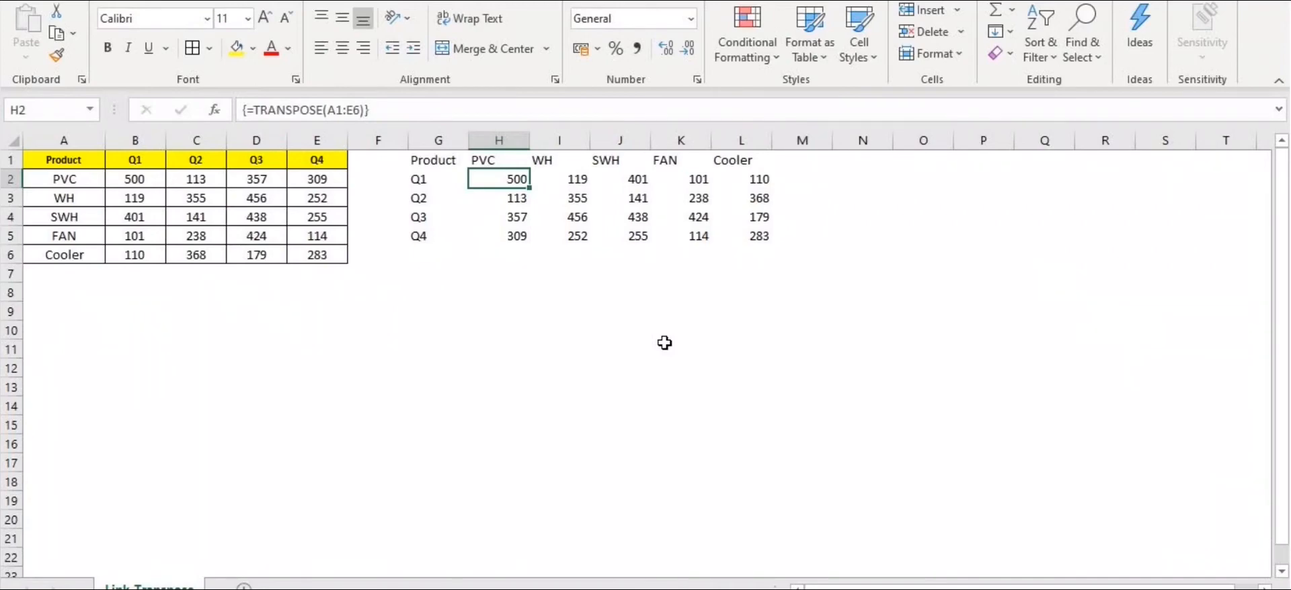
Step: Copy the source table A1:E6 and paste it as links starting at cell O1
{"action": "left_click", "coordinate": [74, 158]}
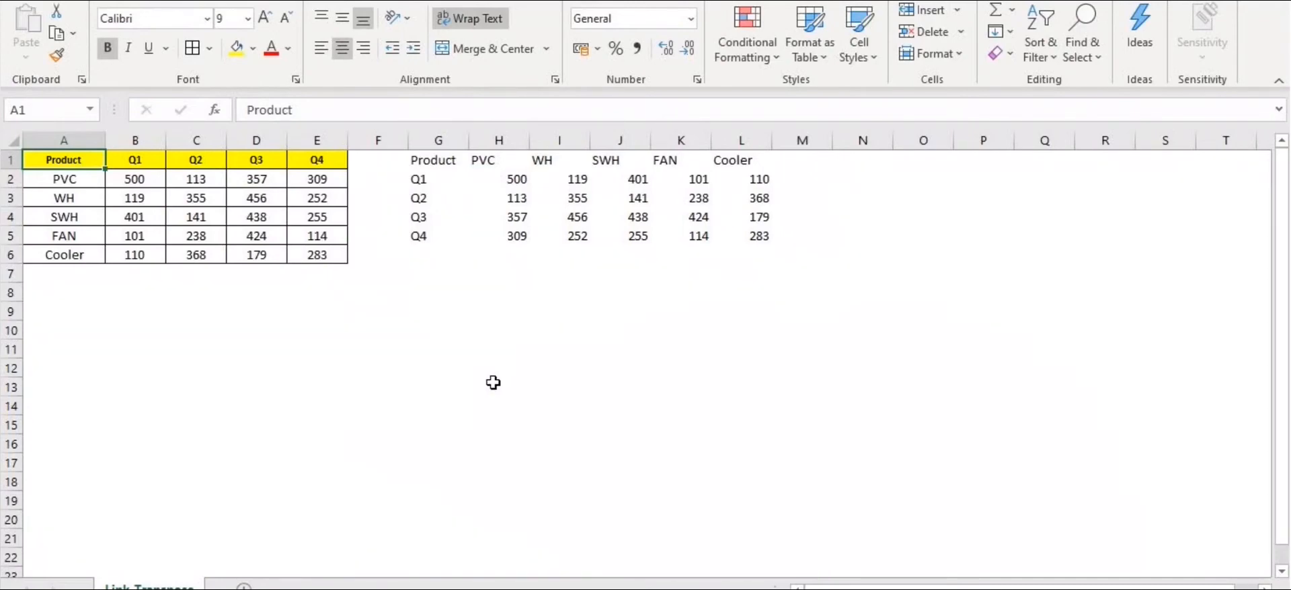
{"action": "key", "text": "ctrl+a"}
{"action": "key", "text": "ctrl+c"}
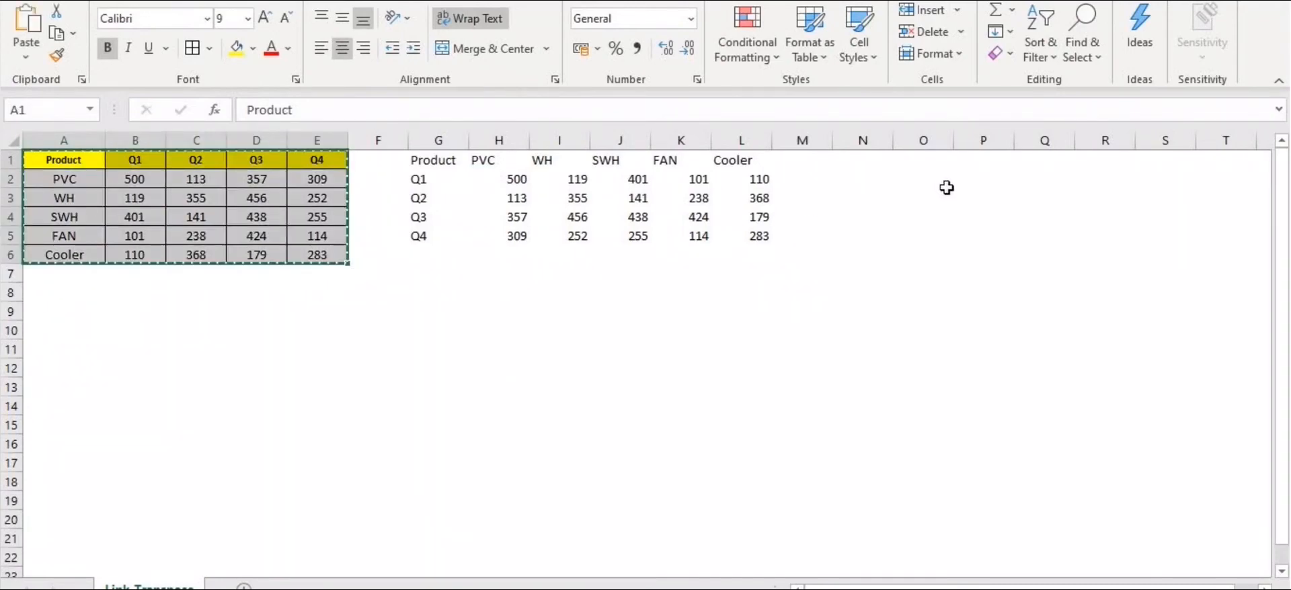
{"action": "left_click", "coordinate": [903, 167]}
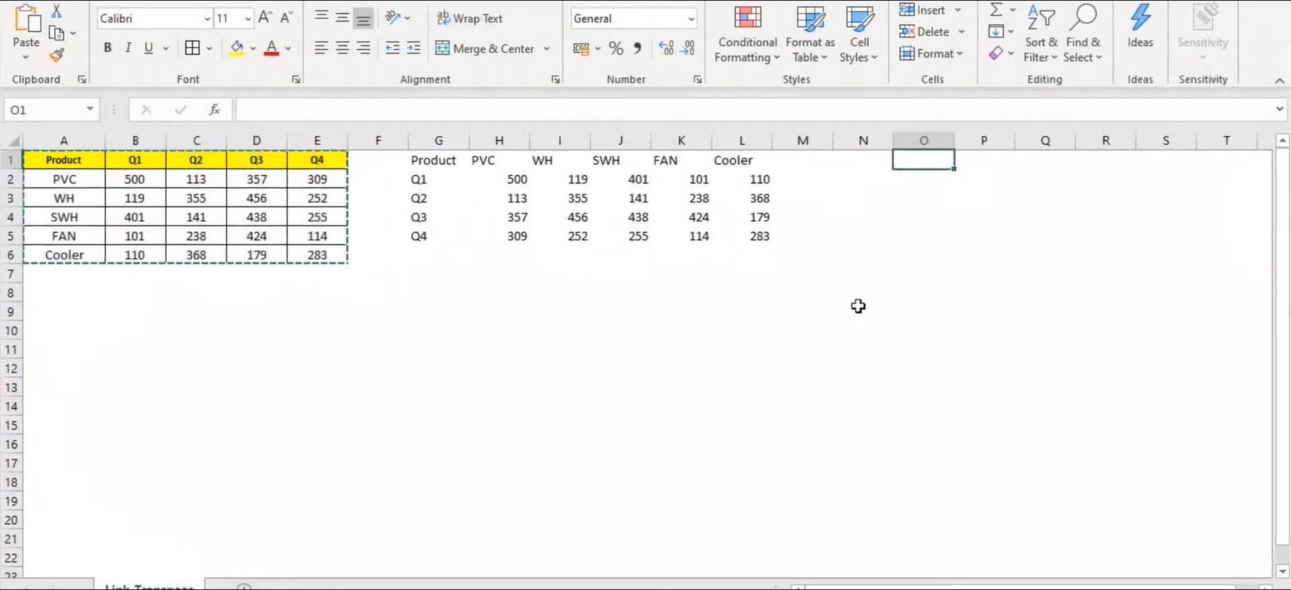
{"action": "key", "text": "ctrl+alt+v"}
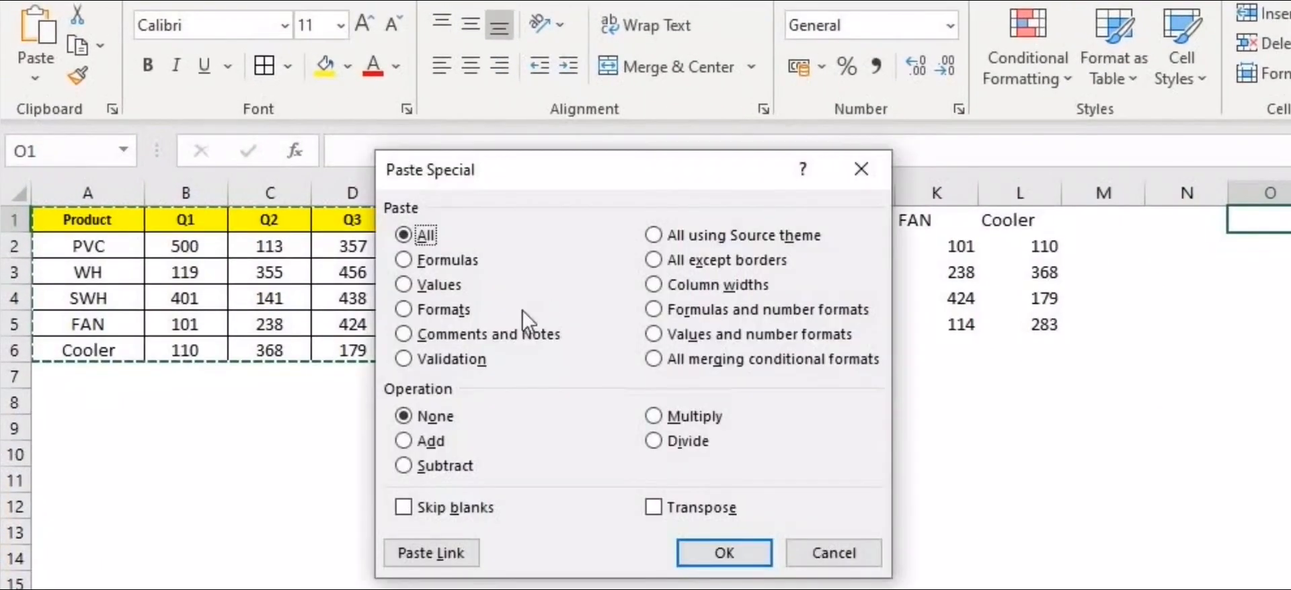
{"action": "left_click", "coordinate": [426, 554]}
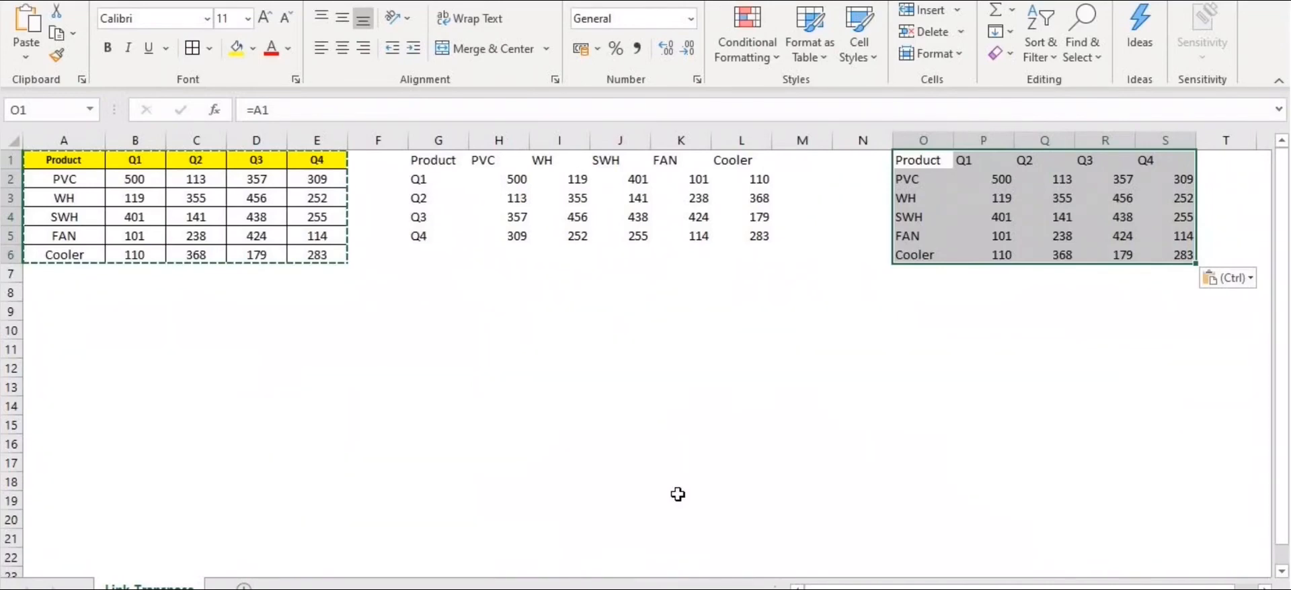
Step: Replace every = with # in the linked cells O1:S6 to turn the formulas into text
{"action": "key", "text": "ctrl+h"}
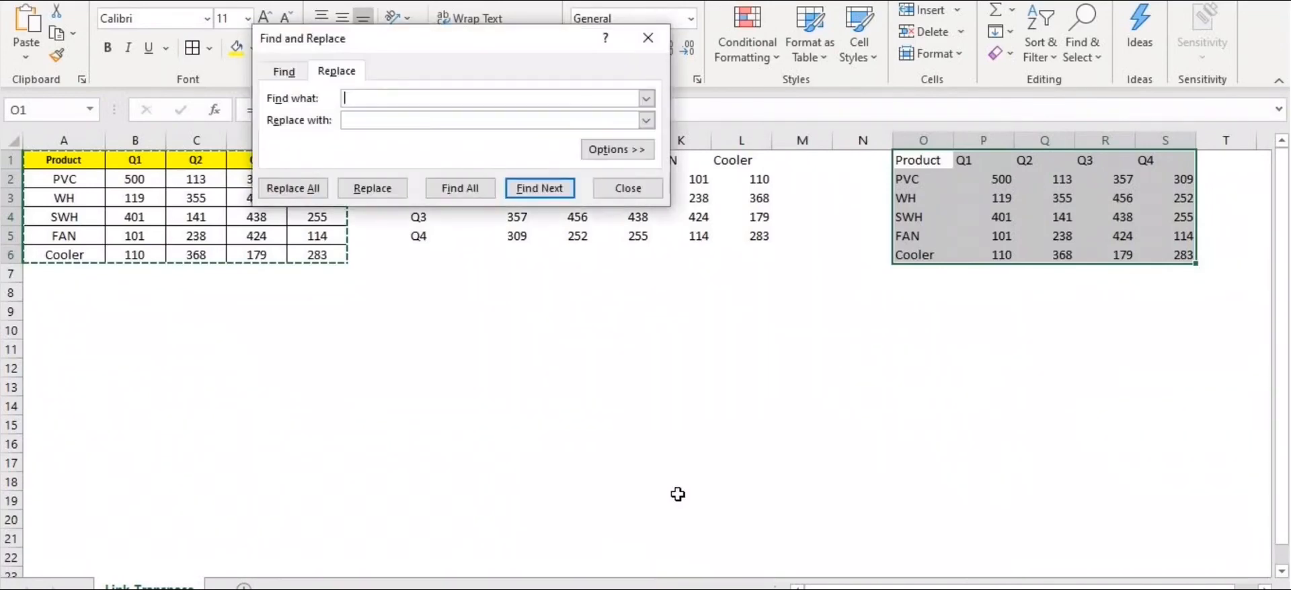
{"action": "type", "text": "="}
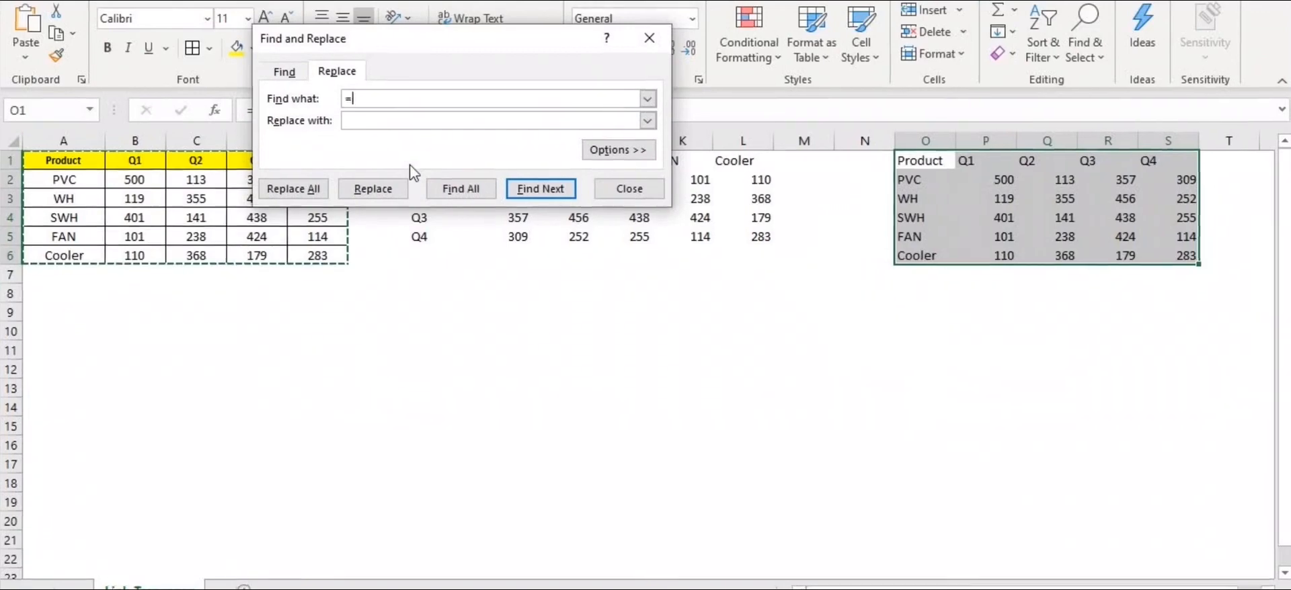
{"action": "left_click", "coordinate": [360, 120]}
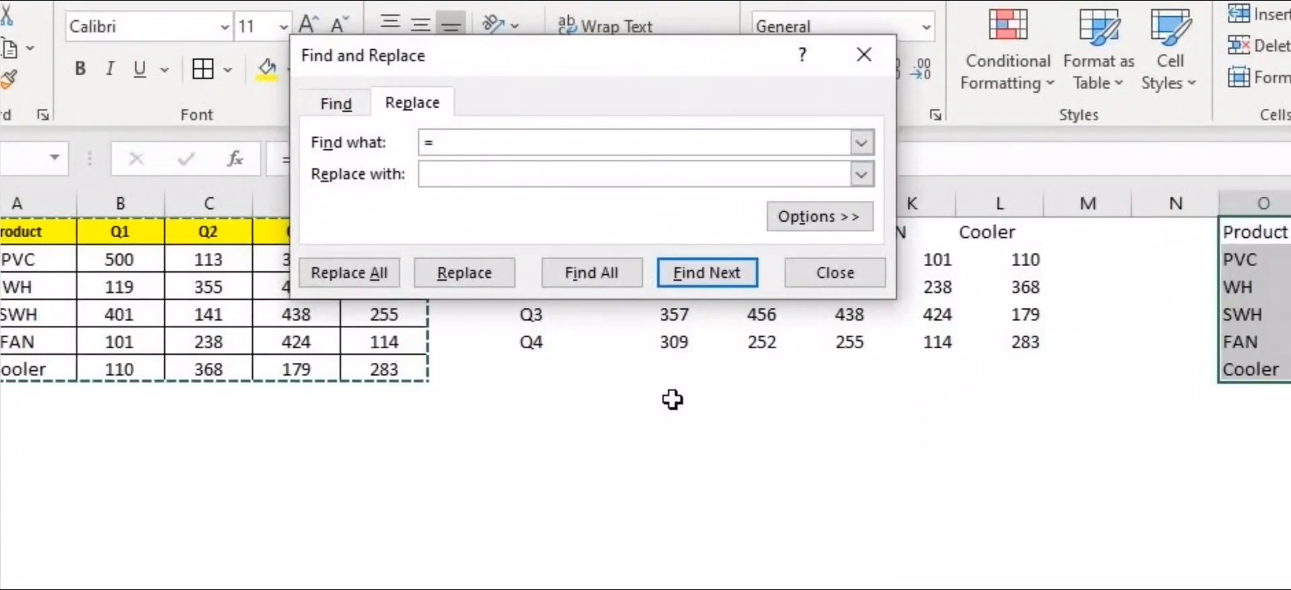
{"action": "type", "text": "#"}
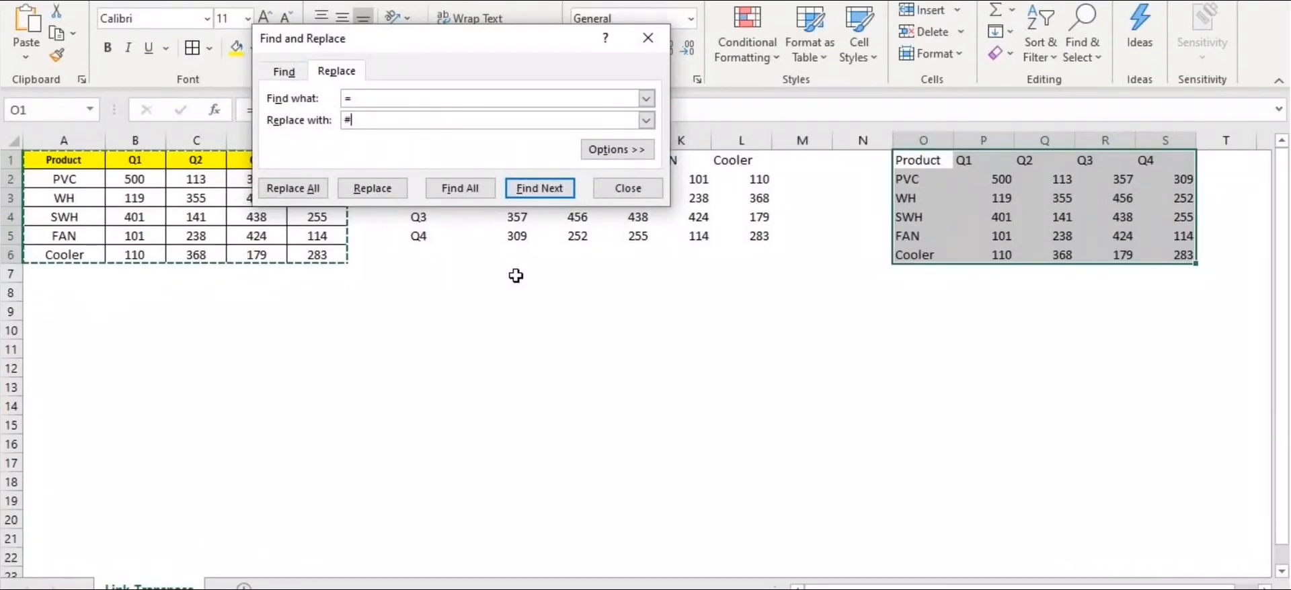
{"action": "left_click", "coordinate": [312, 191]}
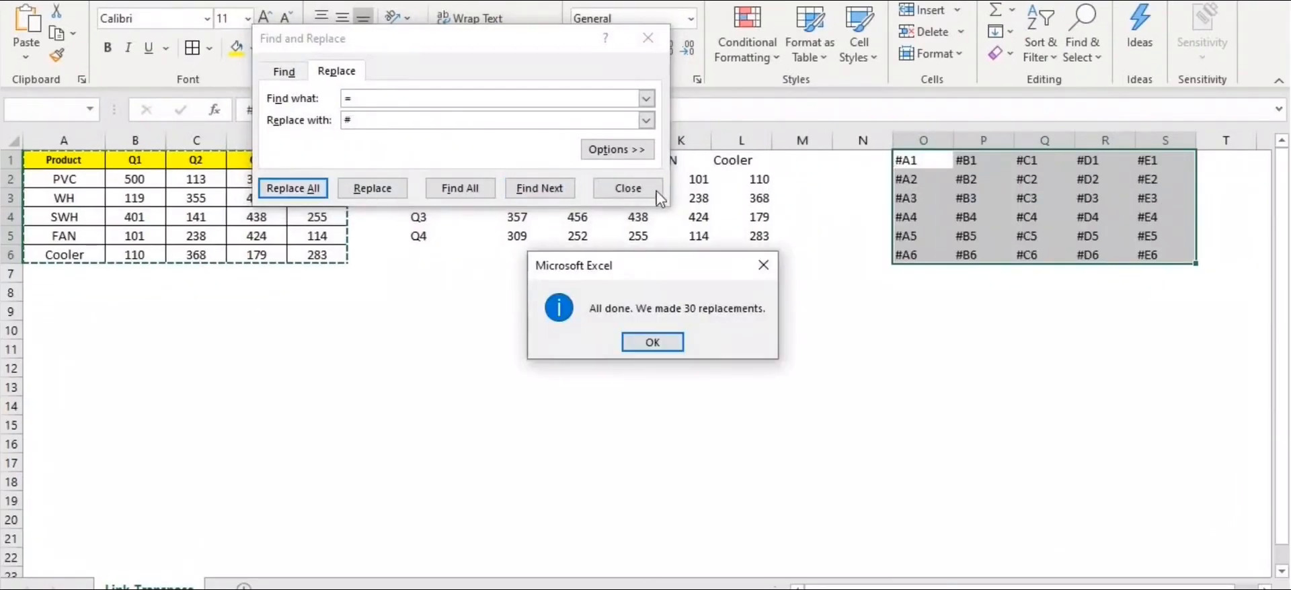
{"action": "left_click", "coordinate": [649, 341]}
{"action": "left_click", "coordinate": [625, 188]}
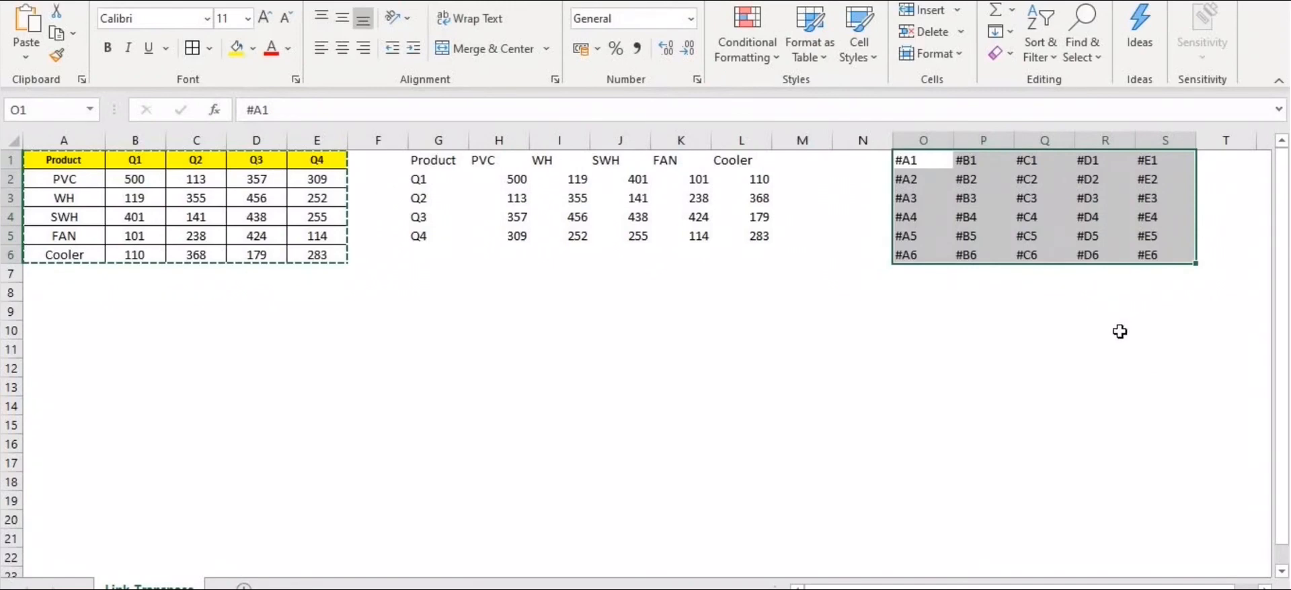
Step: Copy the # reference cells O1:S6 and paste them transposed starting at cell O8
{"action": "key", "text": "ctrl+c"}
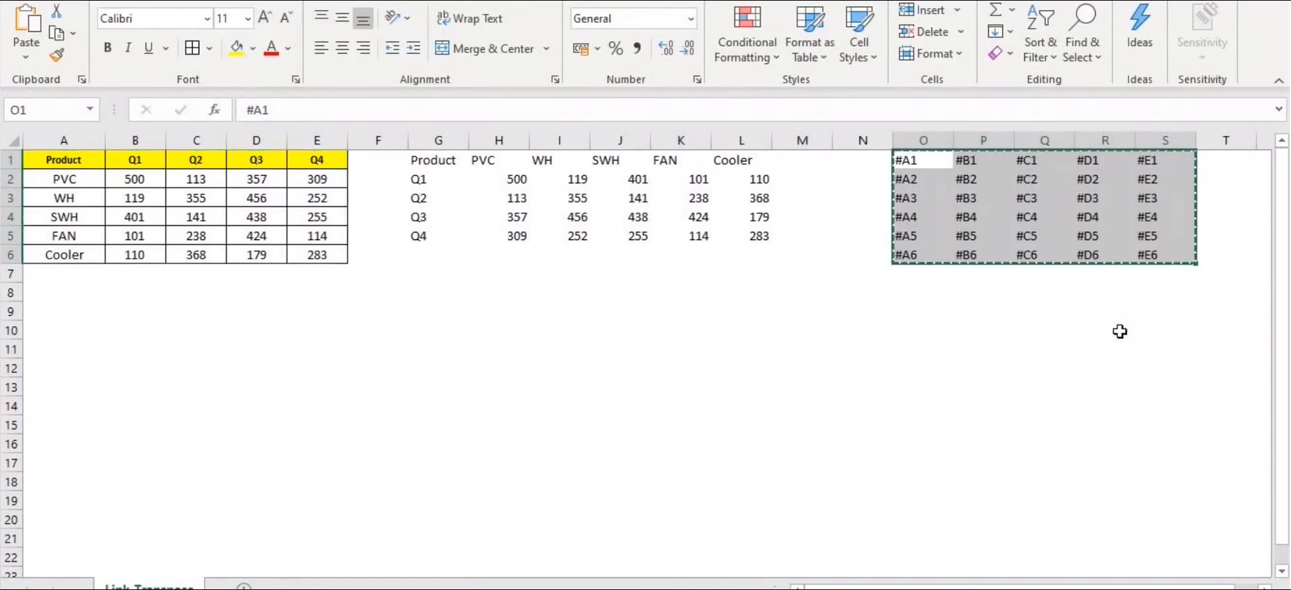
{"action": "left_click", "coordinate": [900, 297]}
{"action": "key", "text": "ctrl+alt+v"}
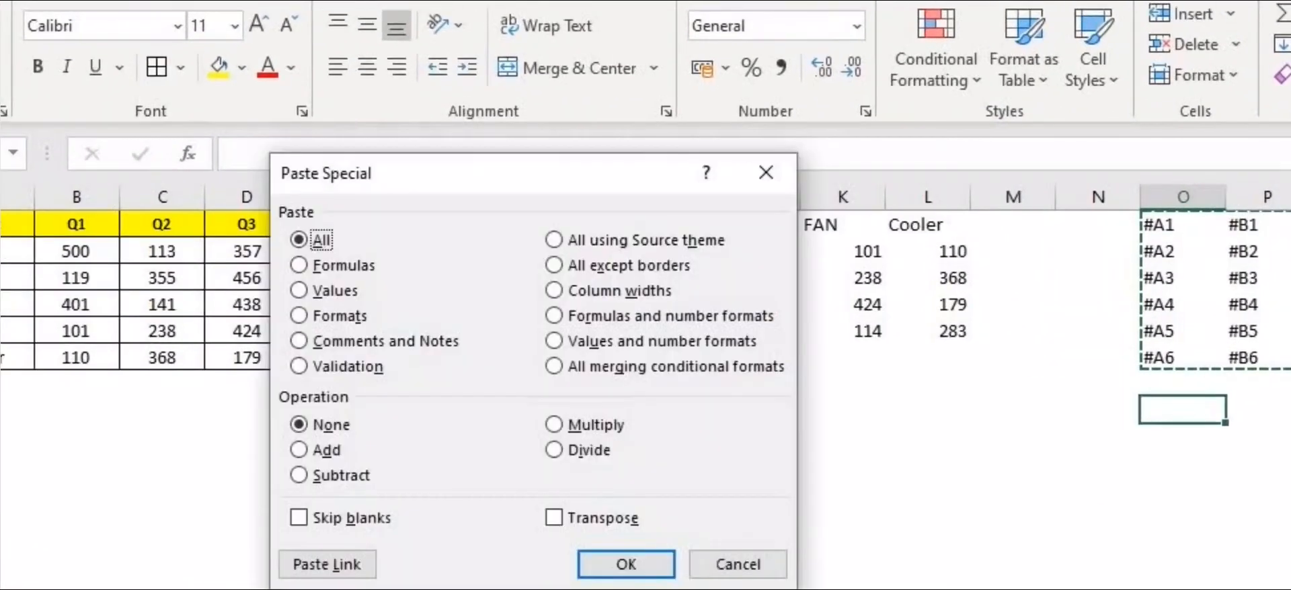
{"action": "left_click", "coordinate": [581, 523]}
{"action": "left_click", "coordinate": [625, 565]}
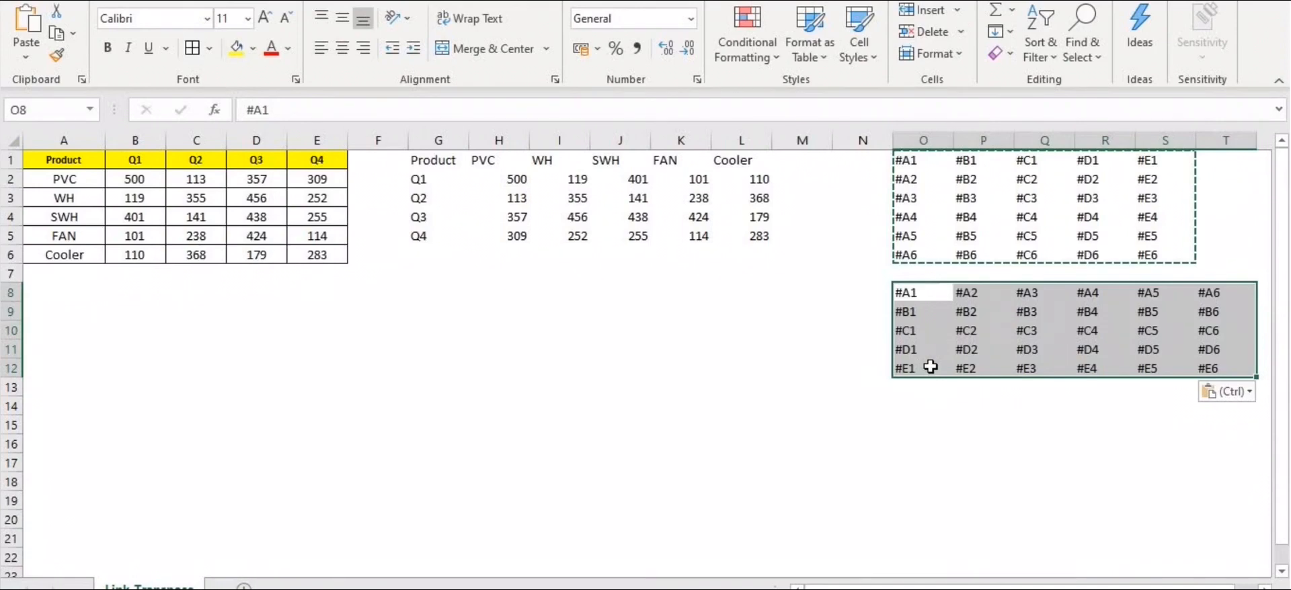
Step: Replace every # with = in the transposed range O8:T12 and check the formula in O9
{"action": "key", "text": "ctrl+h"}
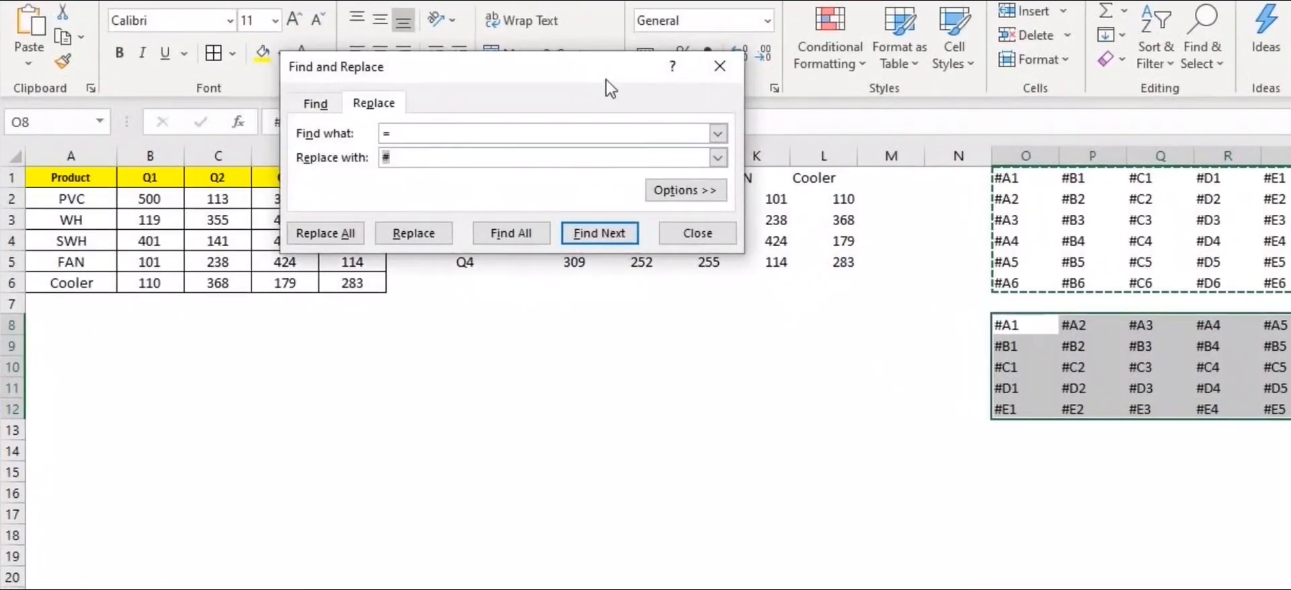
{"action": "left_click_drag", "start_coordinate": [402, 135], "coordinate": [369, 142]}
{"action": "type", "text": "#"}
{"action": "key", "text": "Tab"}
{"action": "type", "text": "="}
{"action": "left_click", "coordinate": [330, 233]}
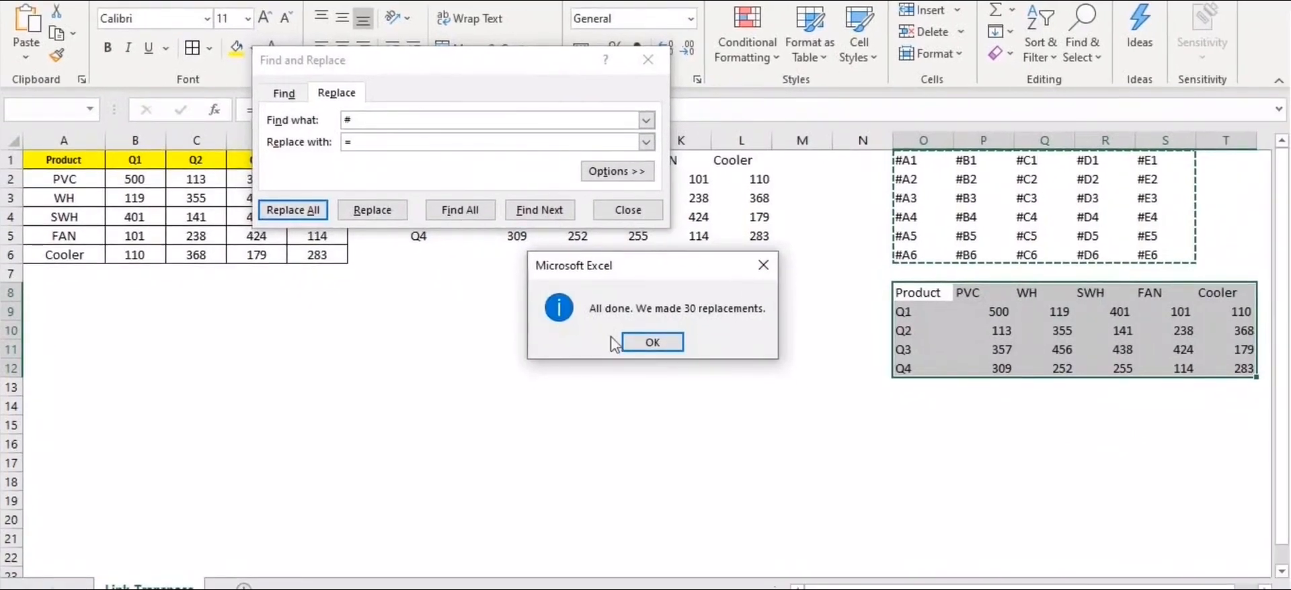
{"action": "left_click", "coordinate": [676, 366]}
{"action": "left_click", "coordinate": [683, 372]}
{"action": "left_click", "coordinate": [639, 205]}
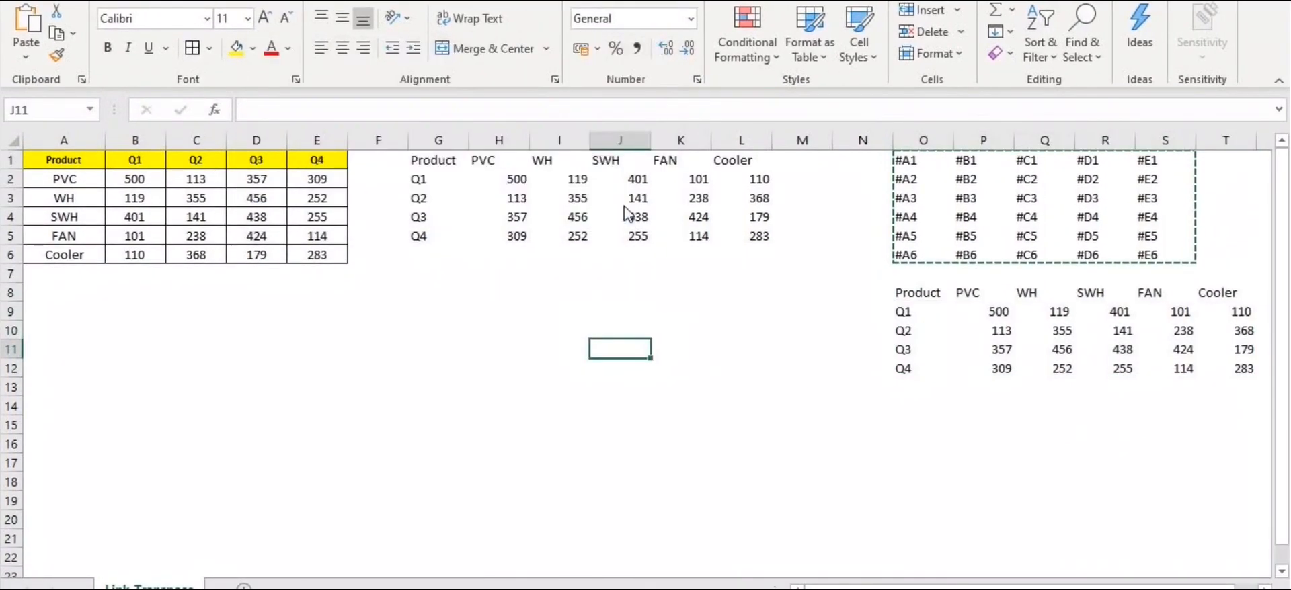
{"action": "left_click", "coordinate": [917, 313]}
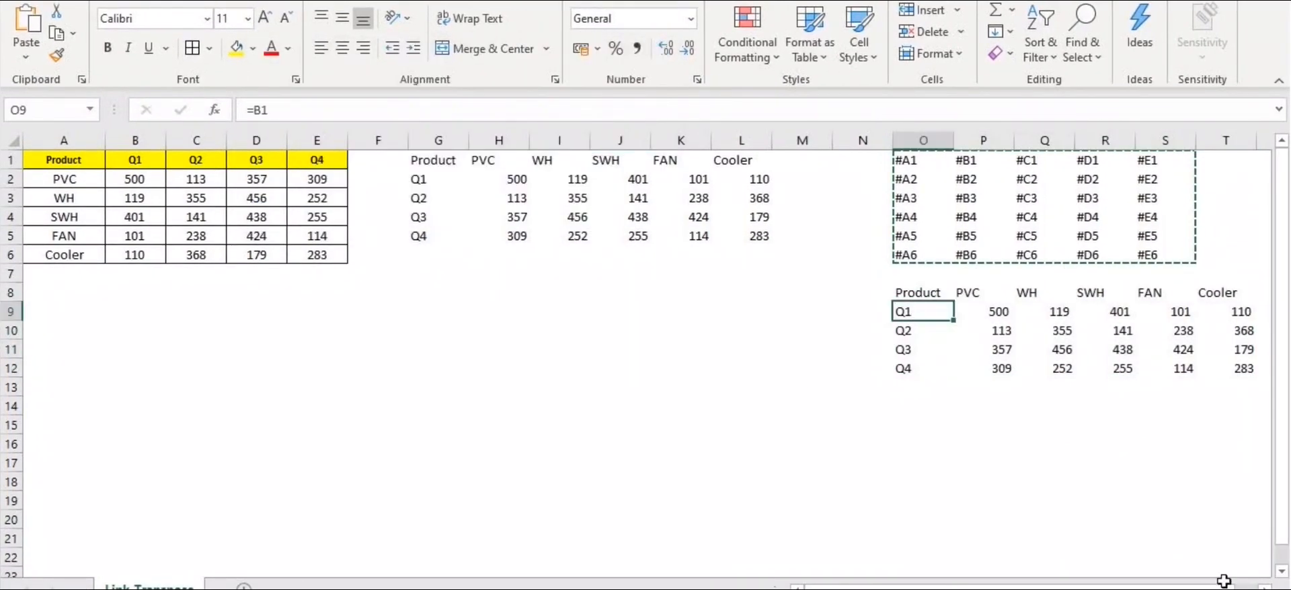